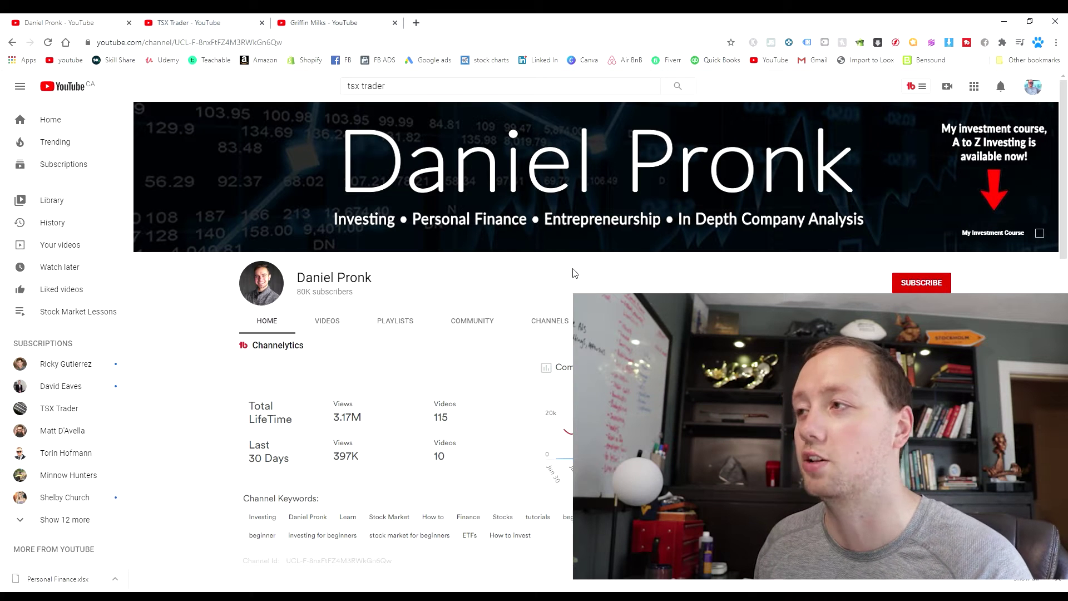
Browse the uploaded videos on the TSX Trader channel and the other investing channel
left_click(328, 321)
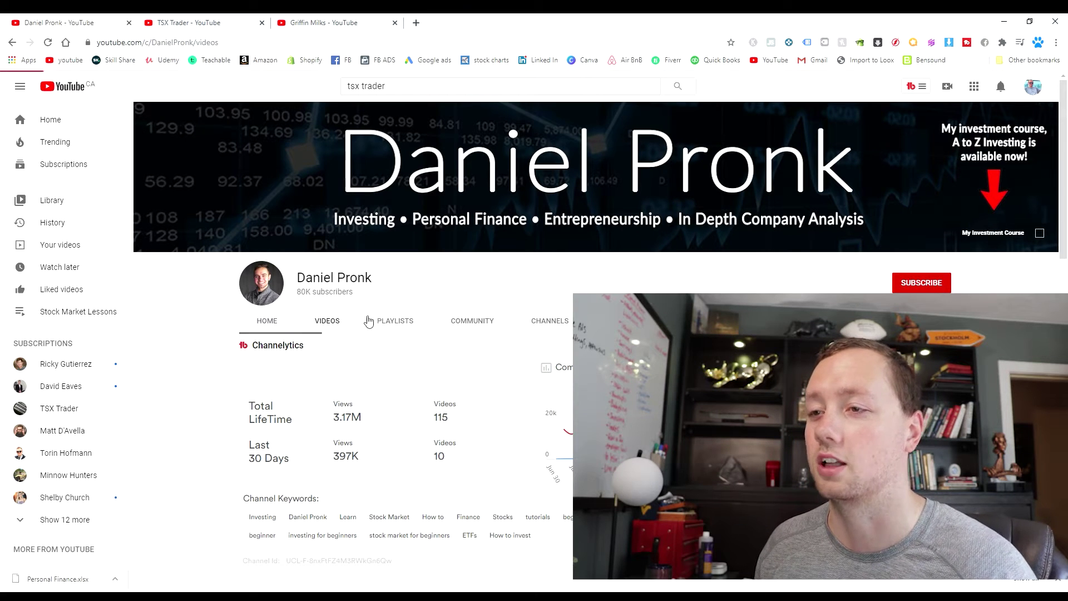
scroll(464, 324, "down", 1)
scroll(464, 324, "down", 3)
scroll(465, 325, "down", 3)
scroll(431, 318, "up", 8)
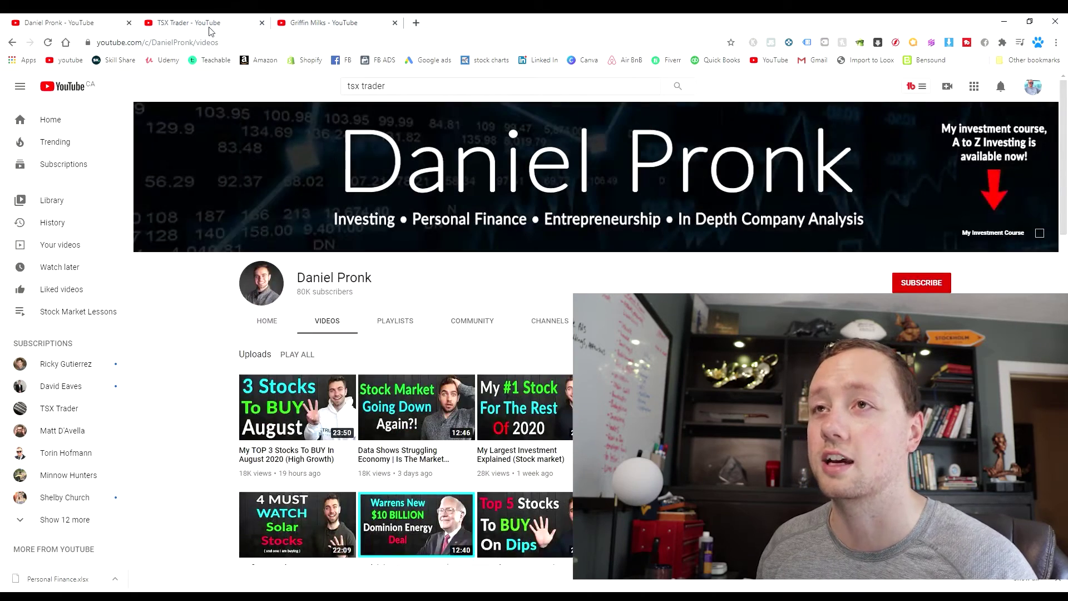
left_click(190, 22)
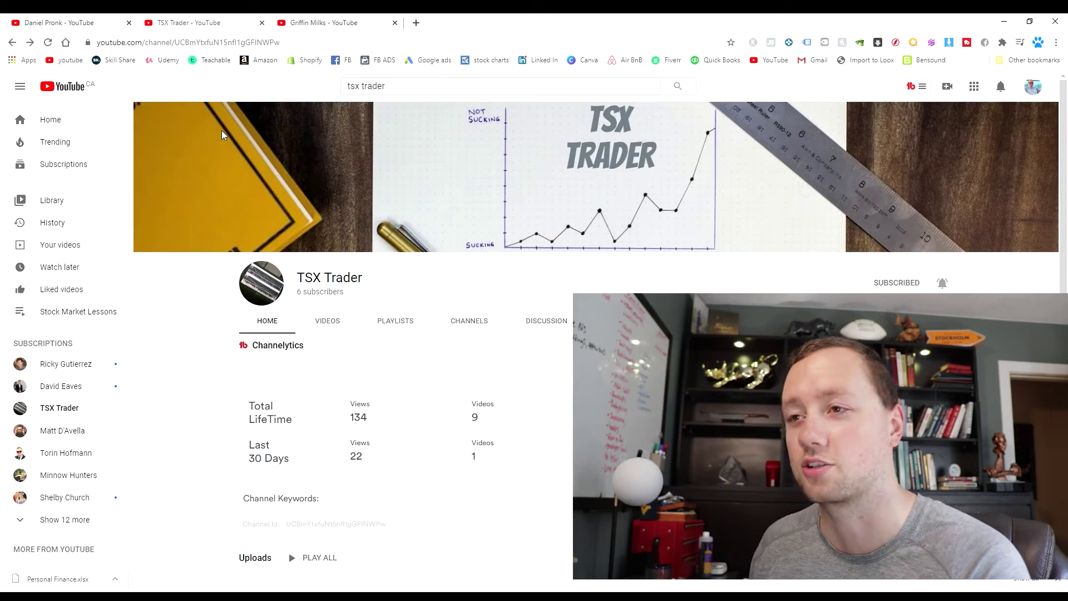
scroll(568, 394, "down", 3)
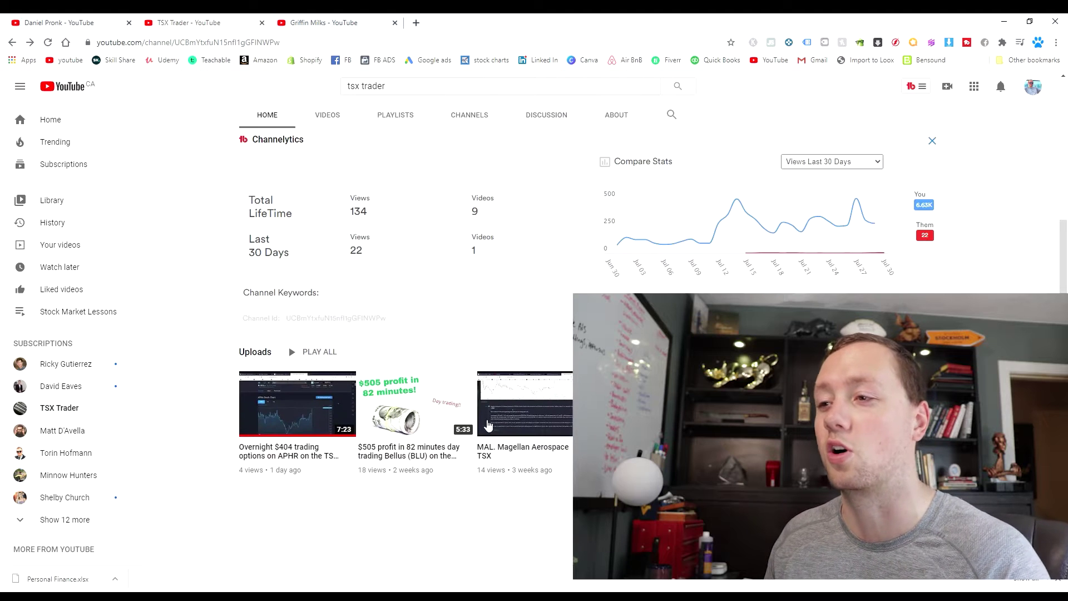
scroll(507, 429, "up", 5)
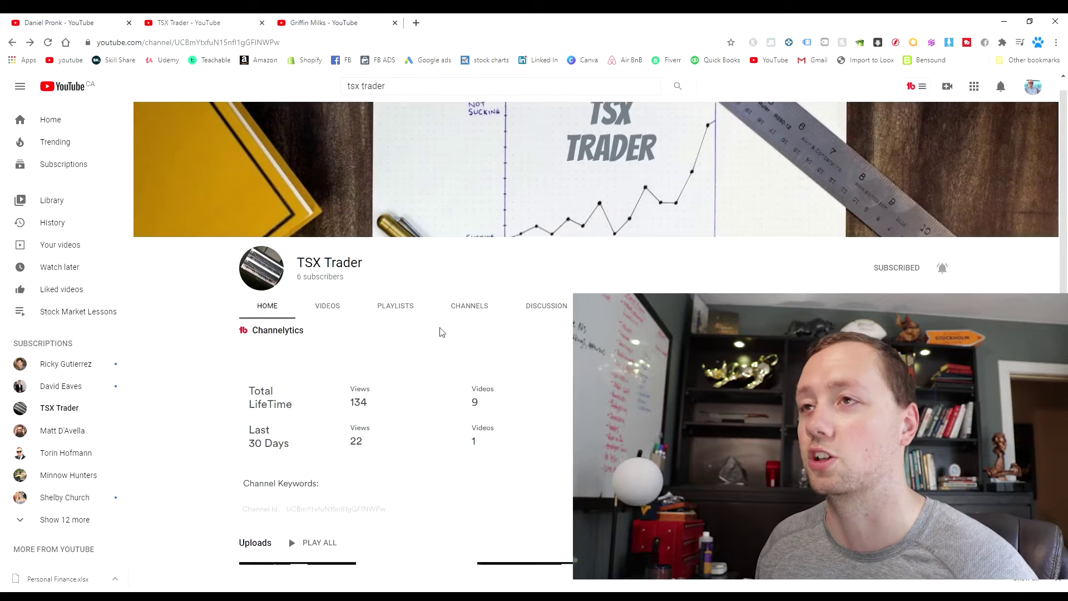
left_click(324, 22)
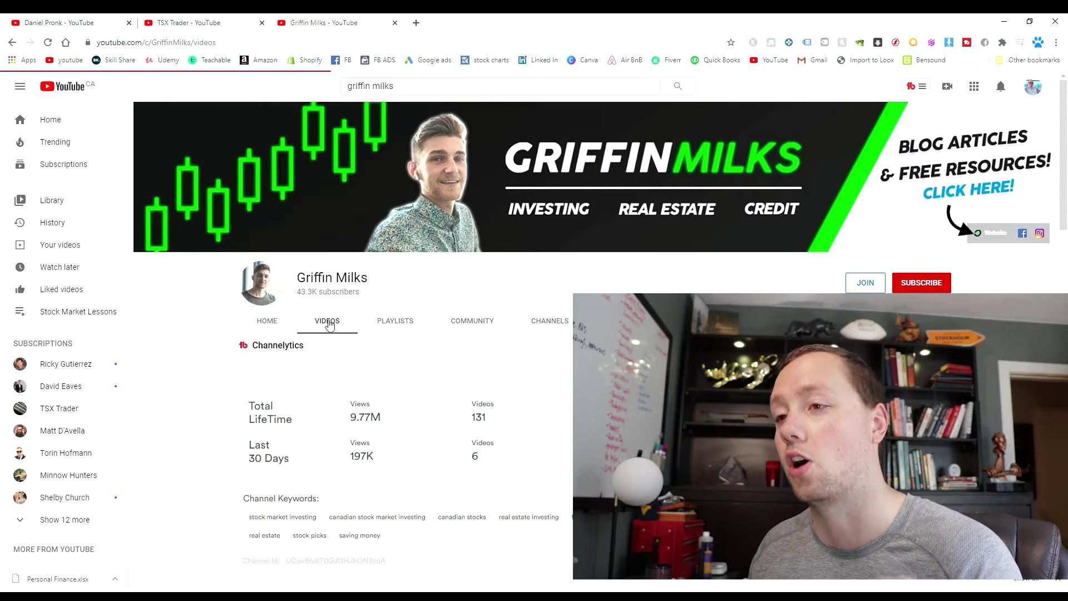
scroll(417, 375, "down", 3)
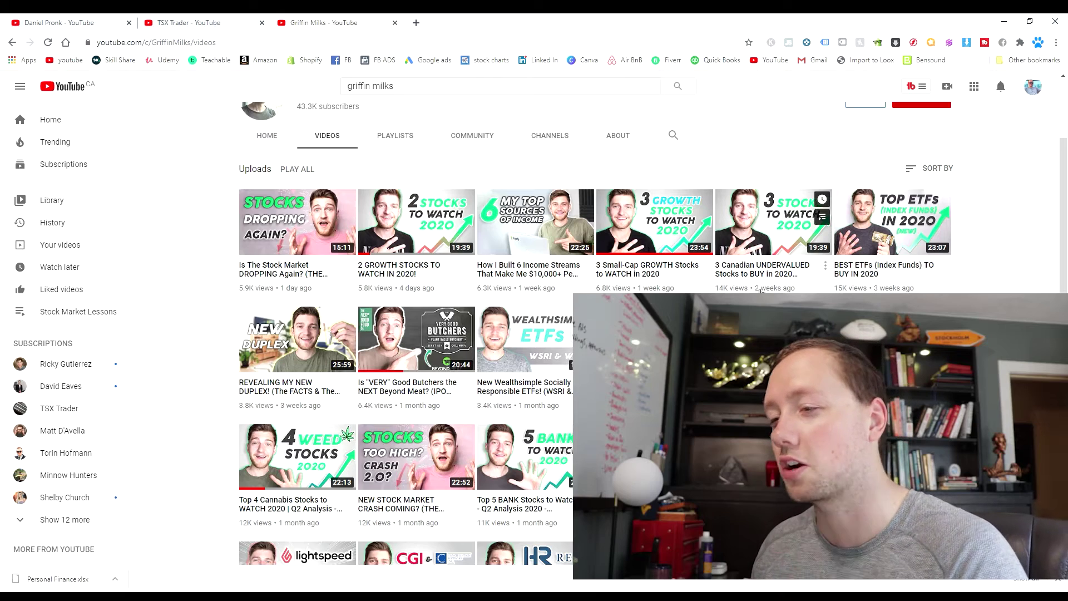
scroll(551, 378, "down", 2)
scroll(551, 378, "down", 2)
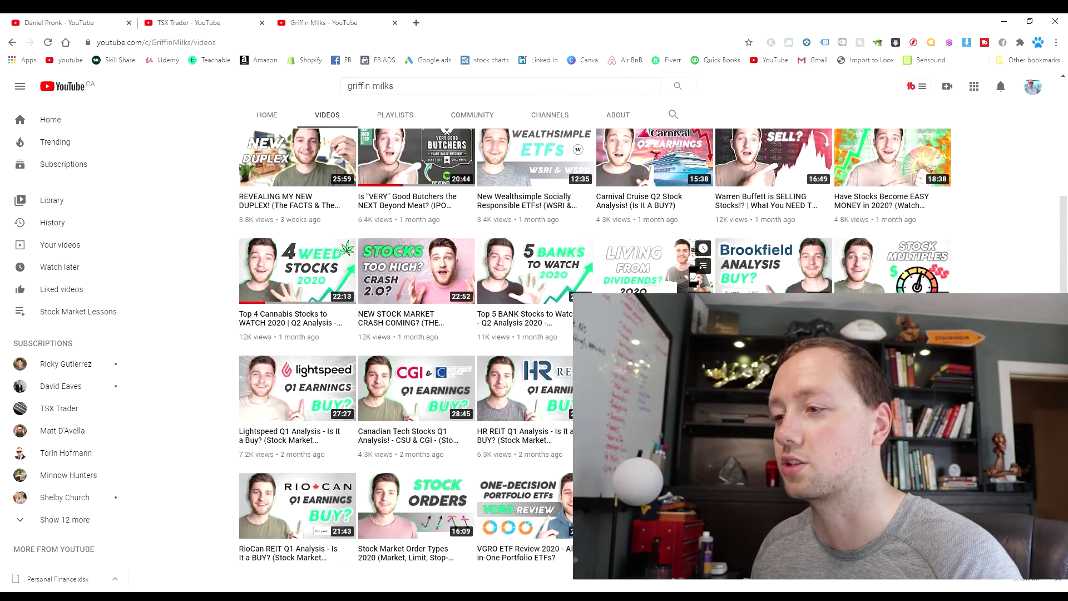
scroll(576, 359, "down", 1)
scroll(603, 348, "down", 2)
scroll(603, 348, "down", 1)
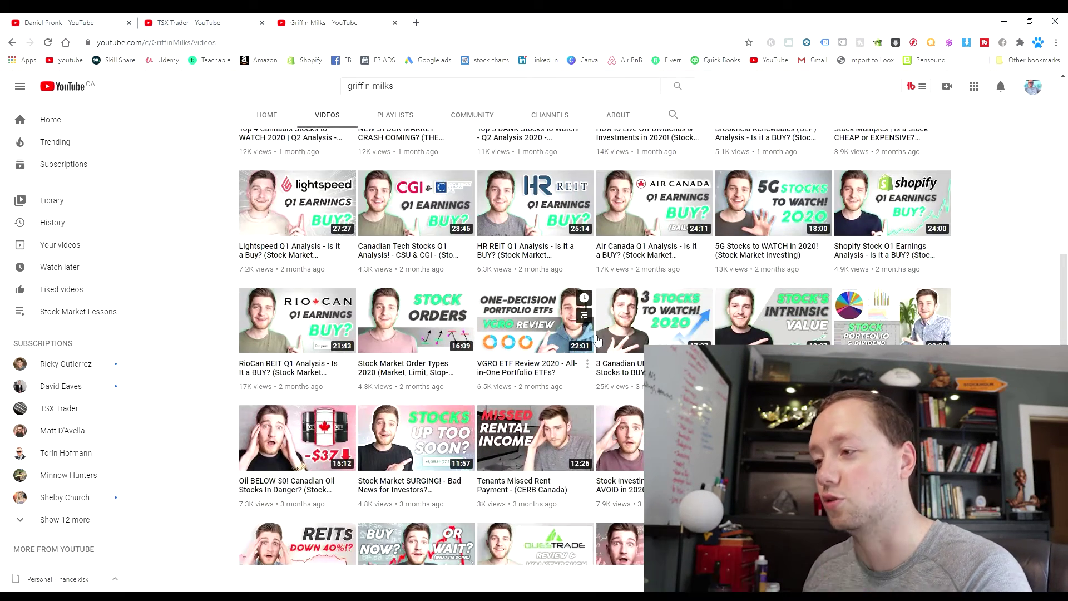
scroll(598, 337, "down", 2)
Open the Questrade review video, pause it, and follow its questrade.com referral link to start signing up
left_click(538, 449)
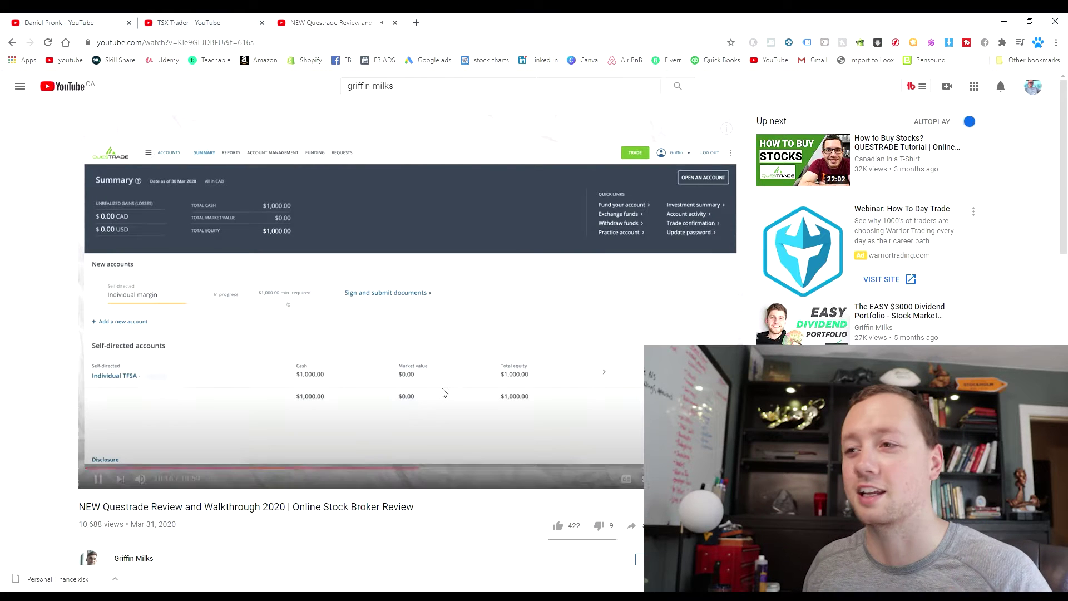
left_click(443, 394)
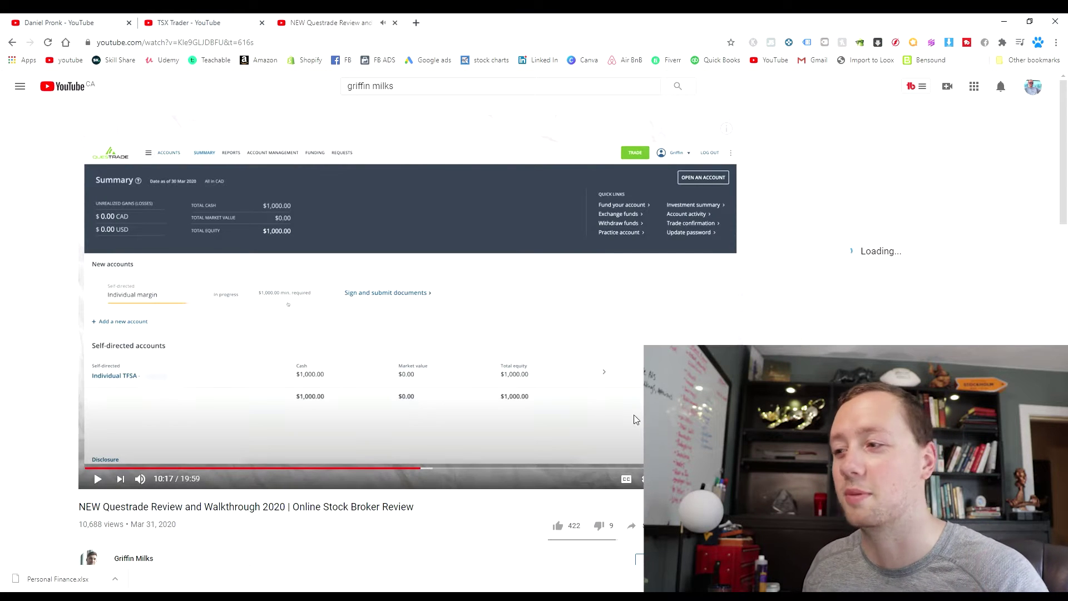
scroll(351, 308, "down", 2)
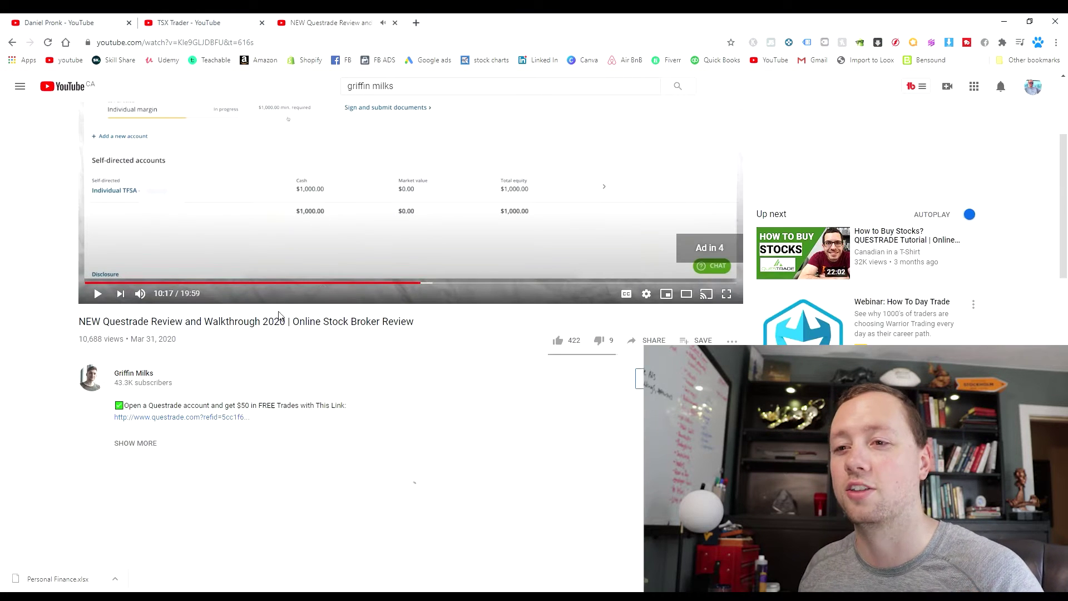
left_click(178, 418)
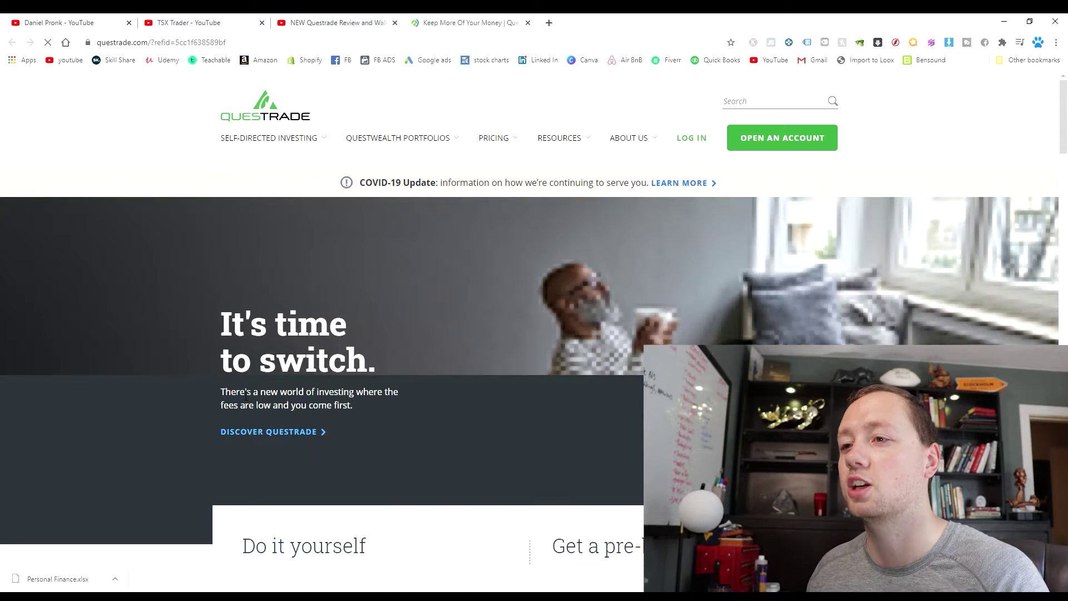
mouse_move(632, 138)
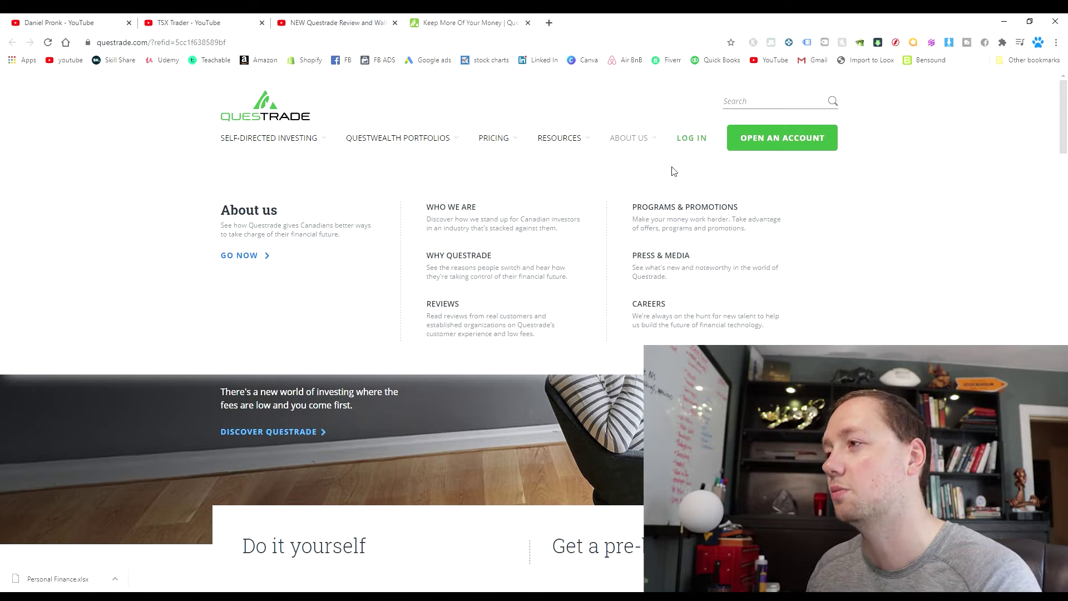
left_click(791, 138)
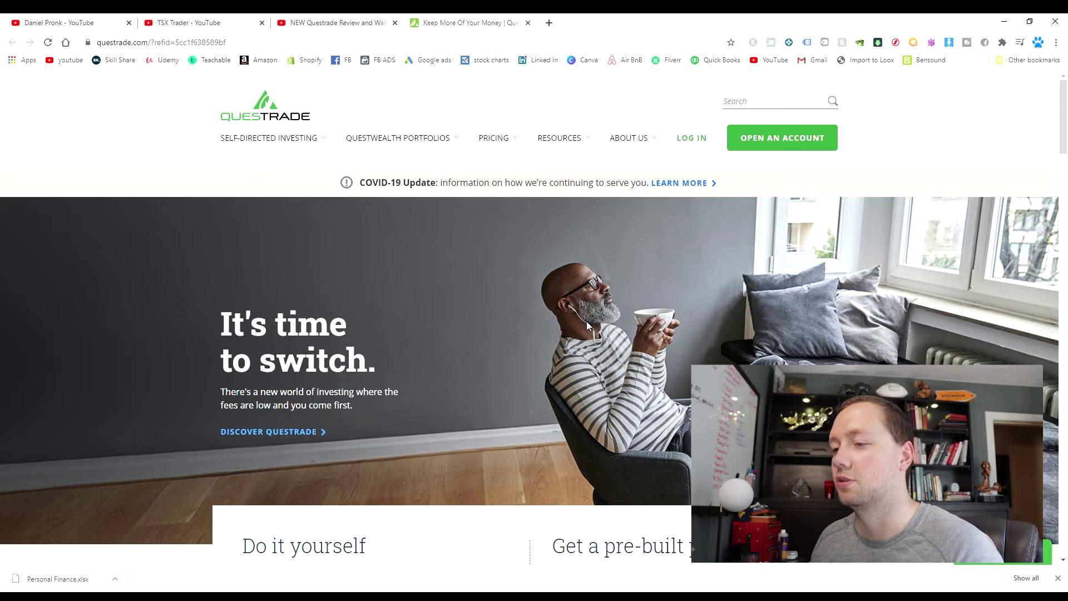
scroll(587, 322, "down", 3)
scroll(624, 363, "down", 3)
scroll(623, 363, "down", 3)
scroll(504, 394, "up", 6)
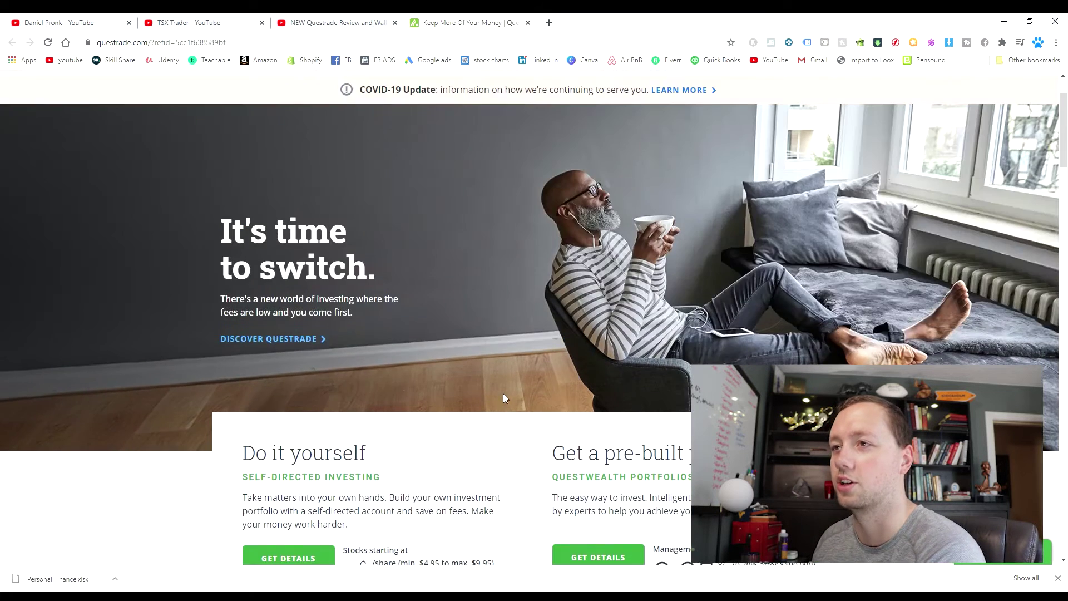
scroll(504, 393, "up", 3)
mouse_move(494, 138)
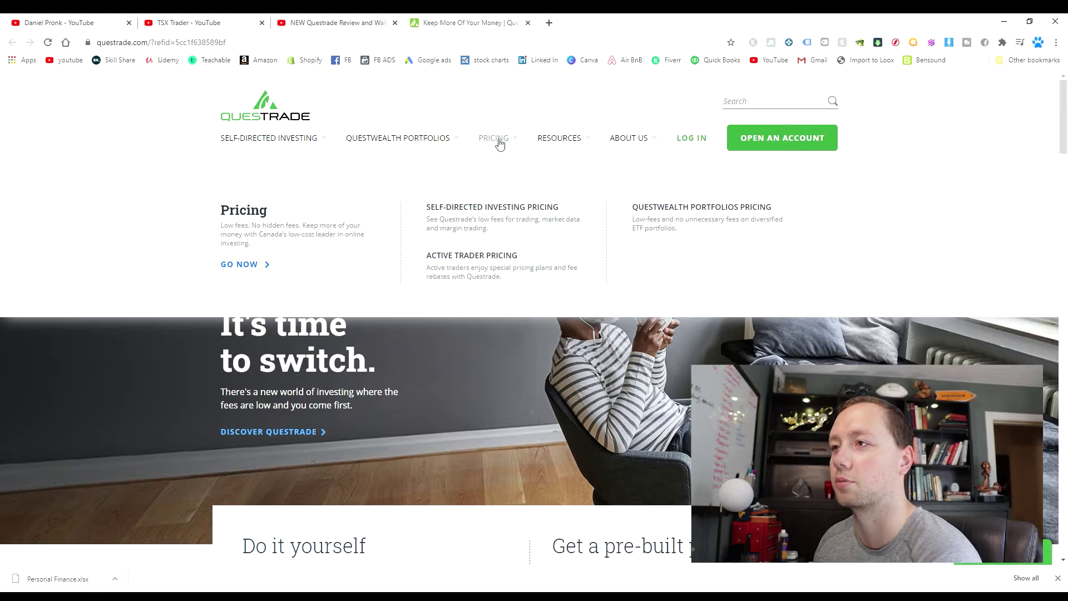
Go from the self-directed investing pricing page to the account selection page
left_click(497, 224)
scroll(518, 300, "down", 5)
scroll(517, 301, "down", 5)
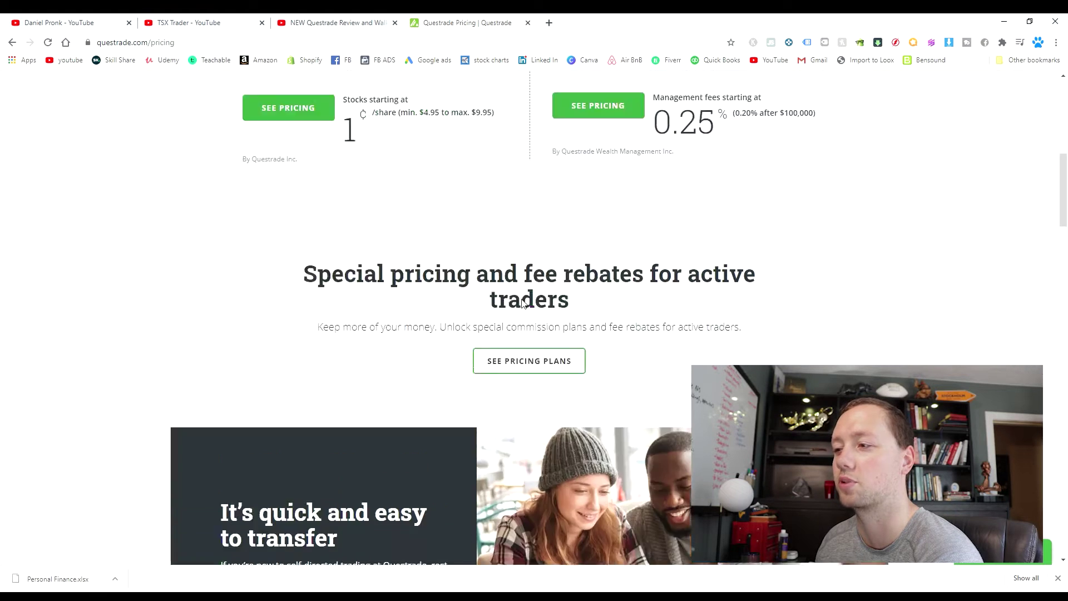
scroll(526, 301, "down", 5)
scroll(527, 301, "down", 5)
scroll(526, 301, "down", 5)
scroll(526, 300, "up", 8)
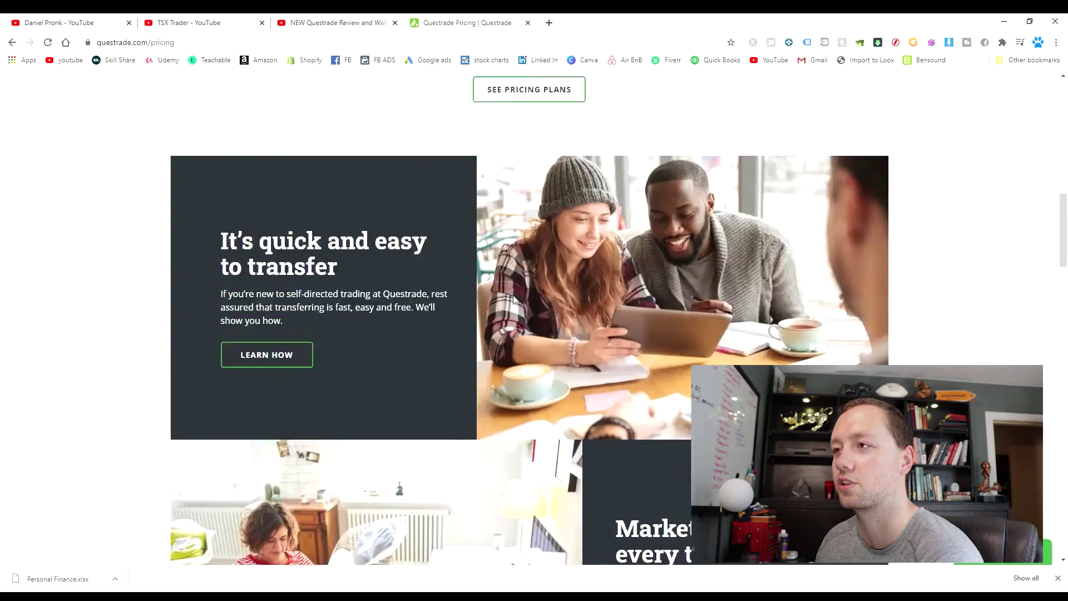
scroll(517, 292, "up", 6)
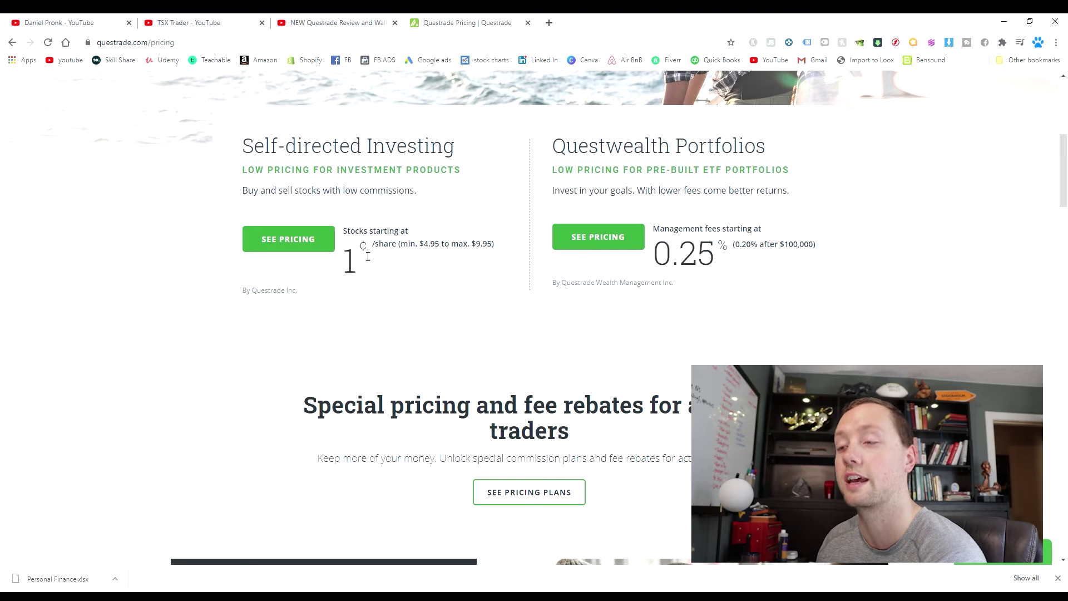
scroll(368, 260, "up", 2)
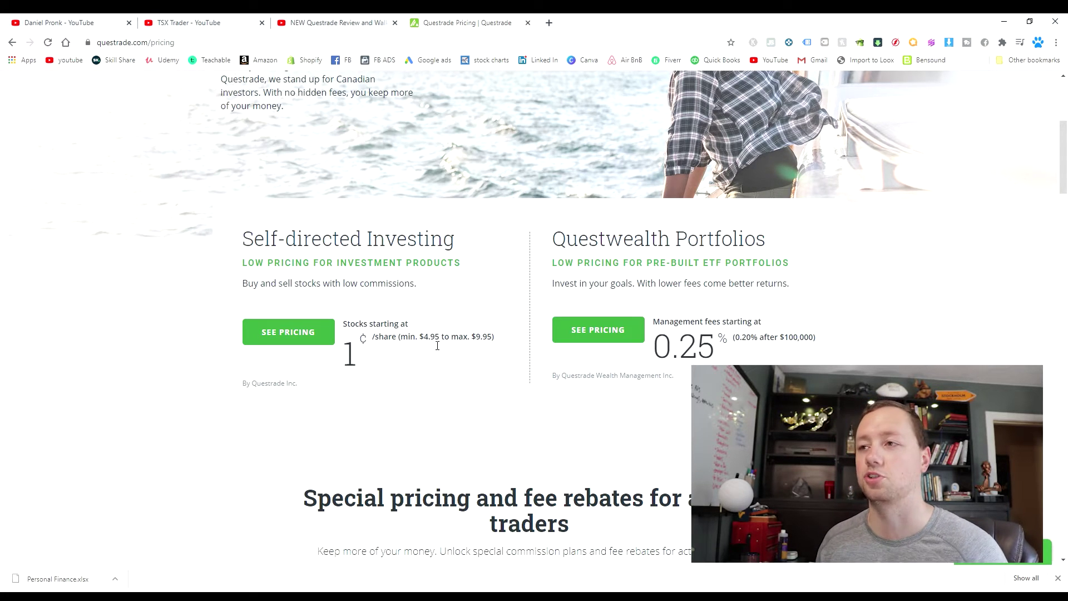
scroll(436, 345, "up", 5)
scroll(501, 251, "up", 2)
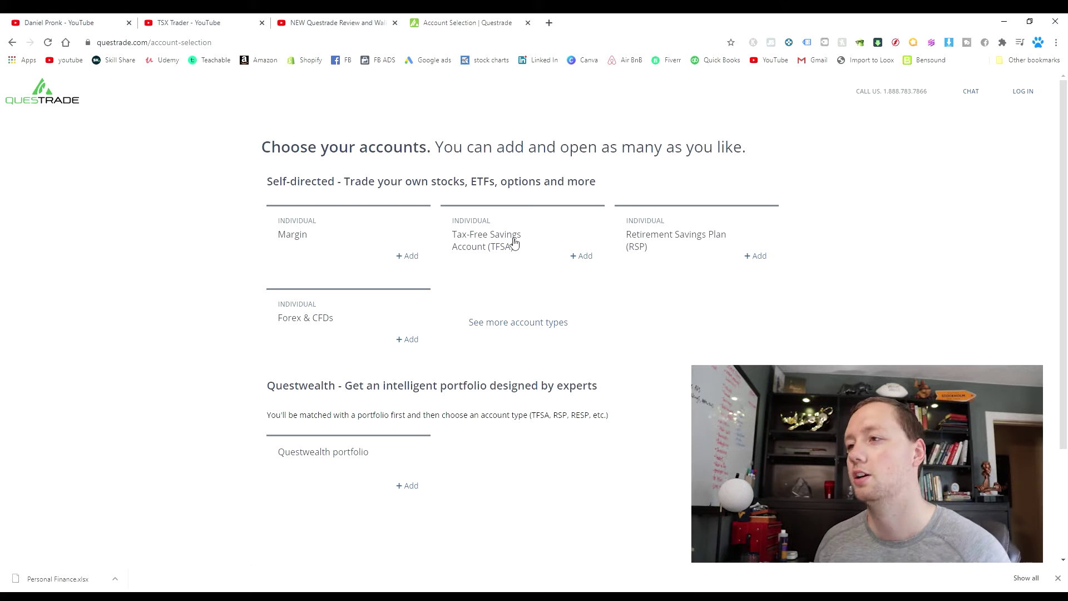
Add the individual TFSA and continue with the offer code applied
left_click(514, 242)
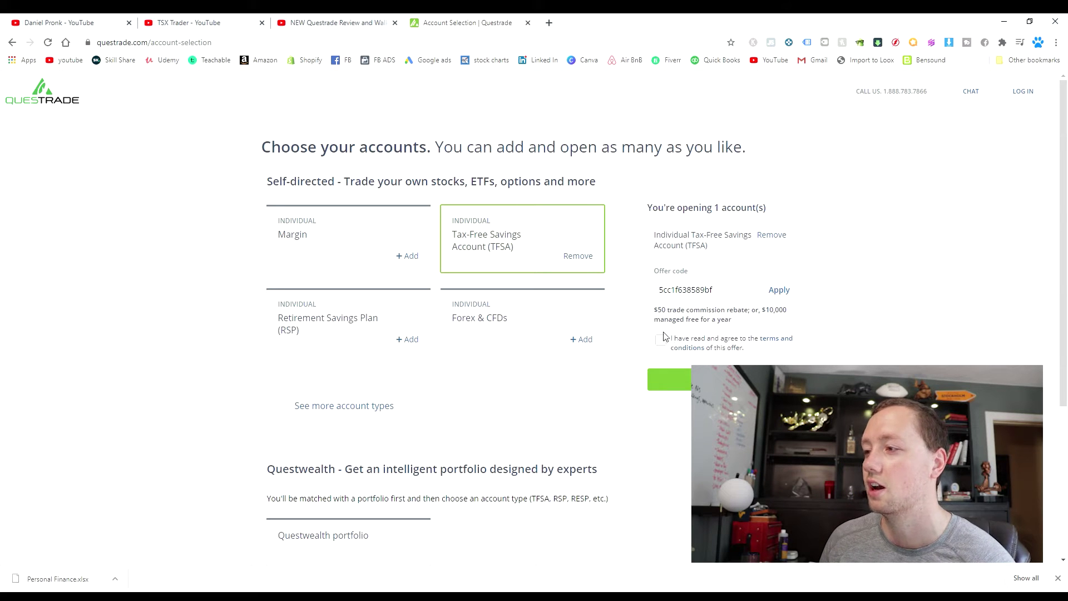
left_click(673, 378)
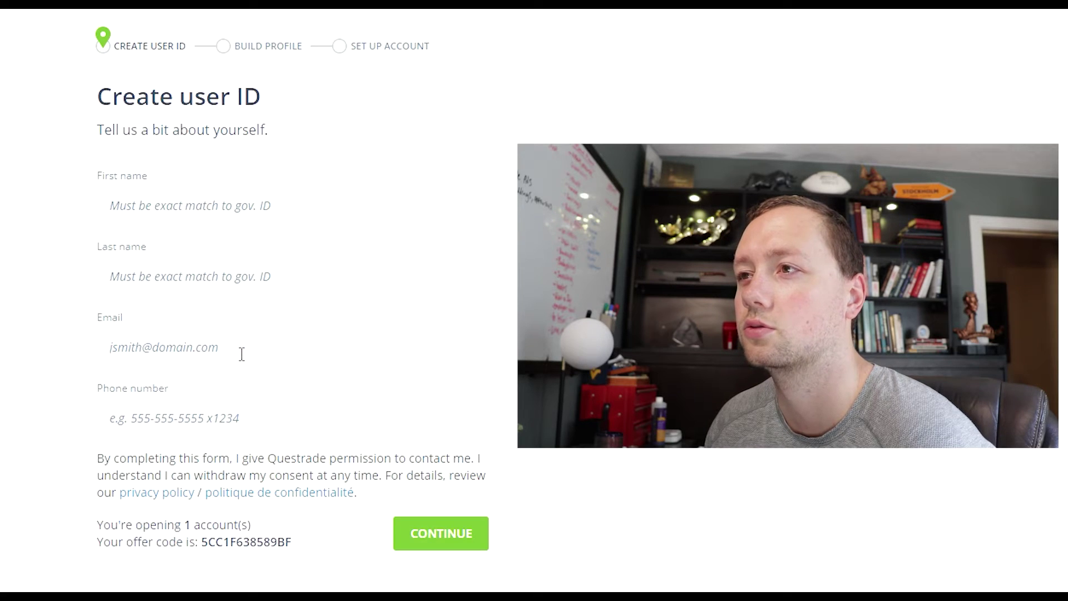
Start filling in the Create user ID form at the First name field
left_click(174, 209)
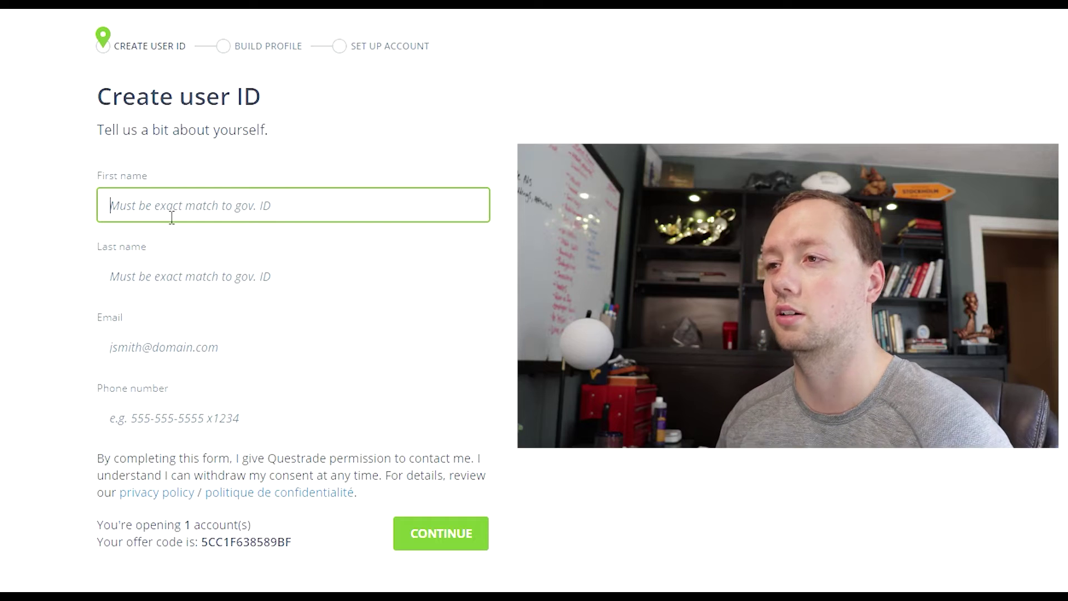
type("Zac")
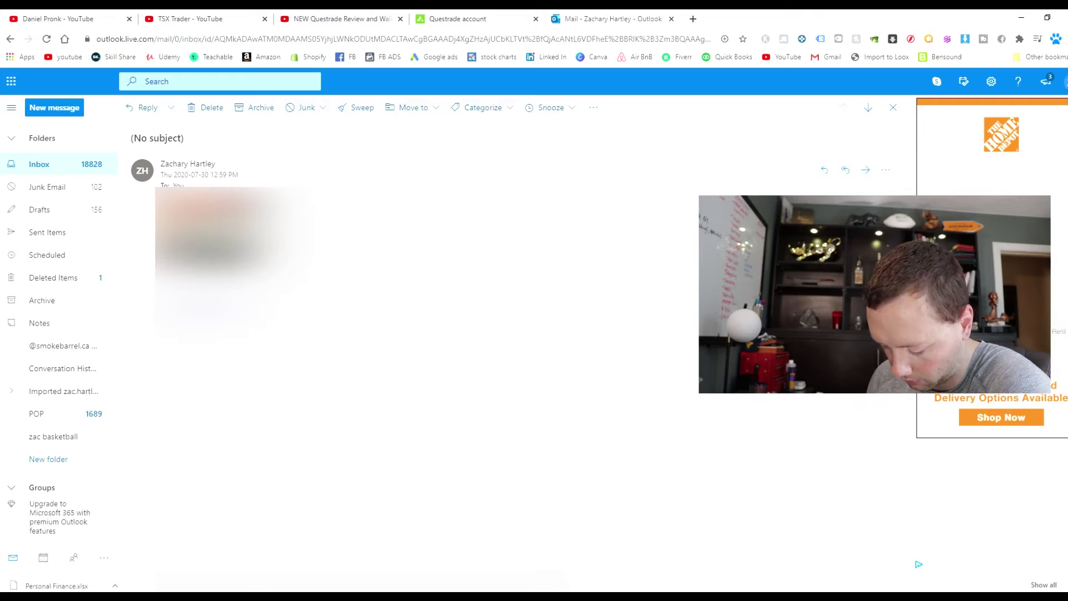
Upload the front and back ID photos to Questrade and pick the Scotiabank Basic account for deposits
left_click(462, 18)
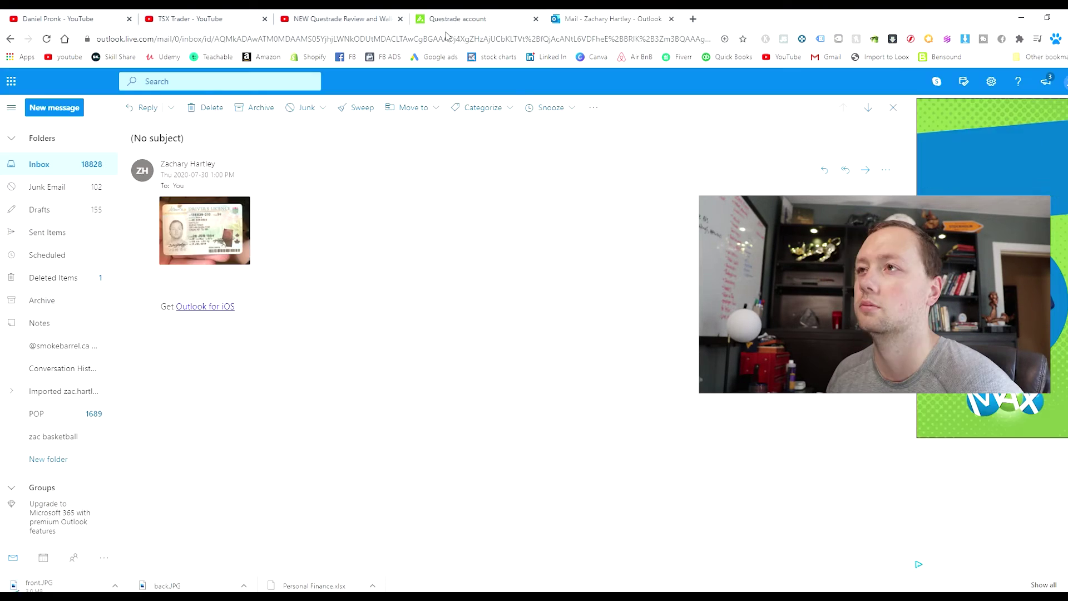
left_click(340, 394)
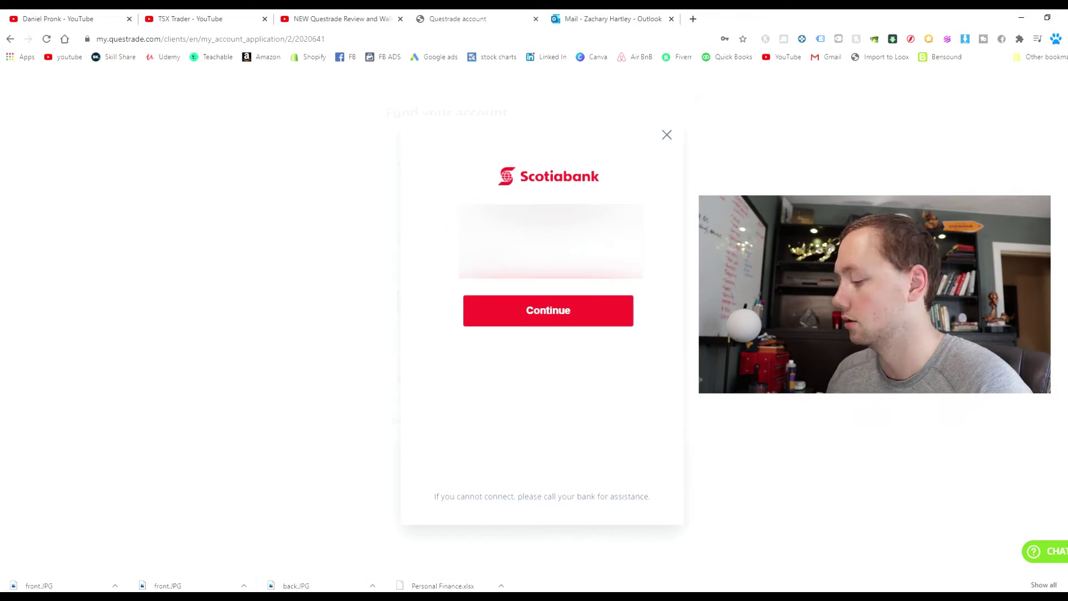
left_click(544, 316)
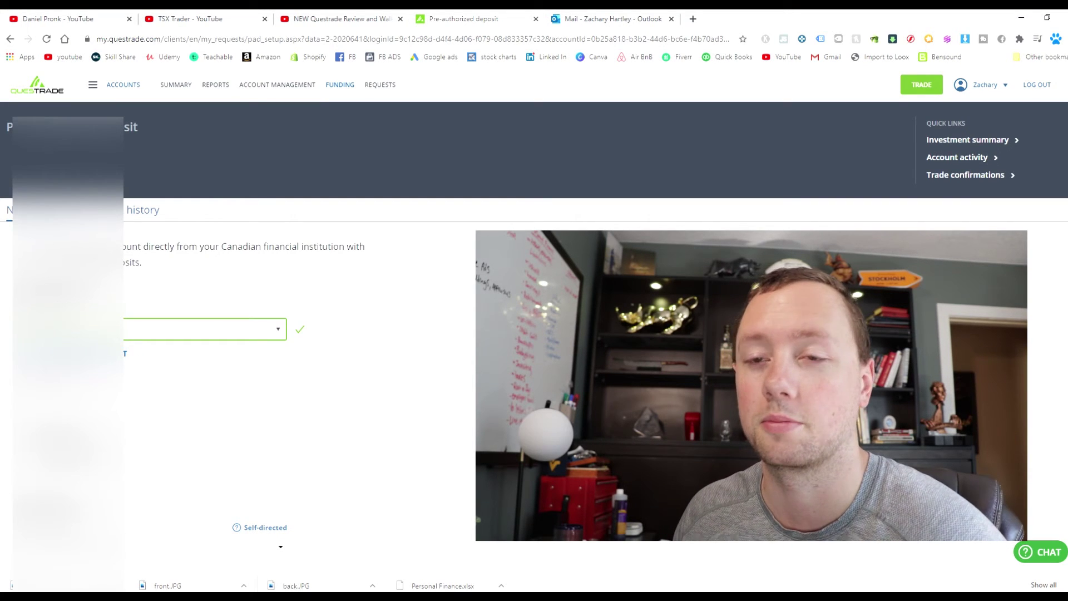
scroll(284, 235, "down", 2)
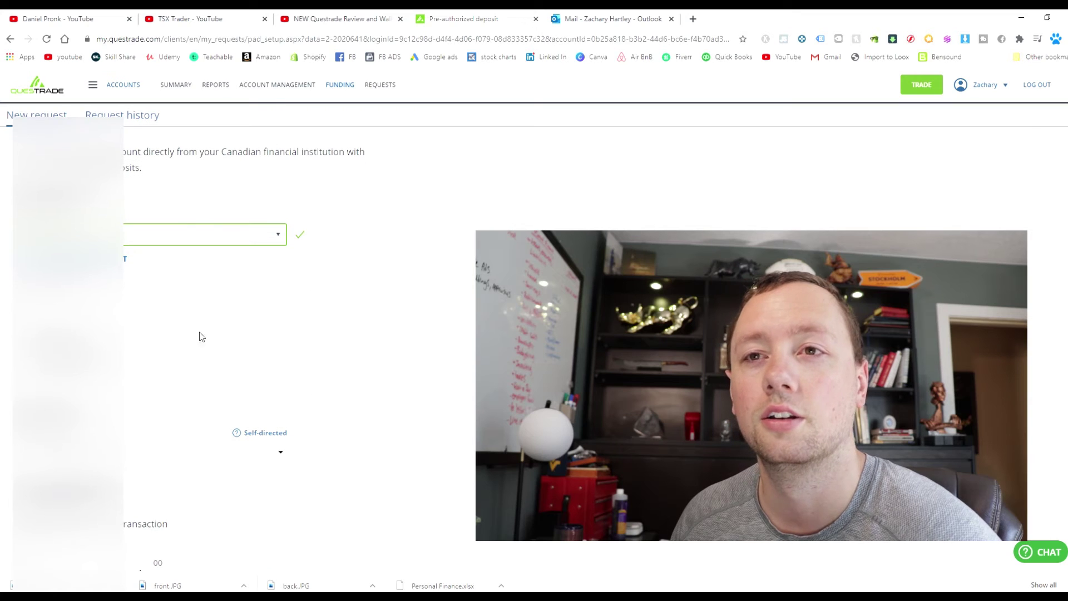
scroll(285, 334, "down", 3)
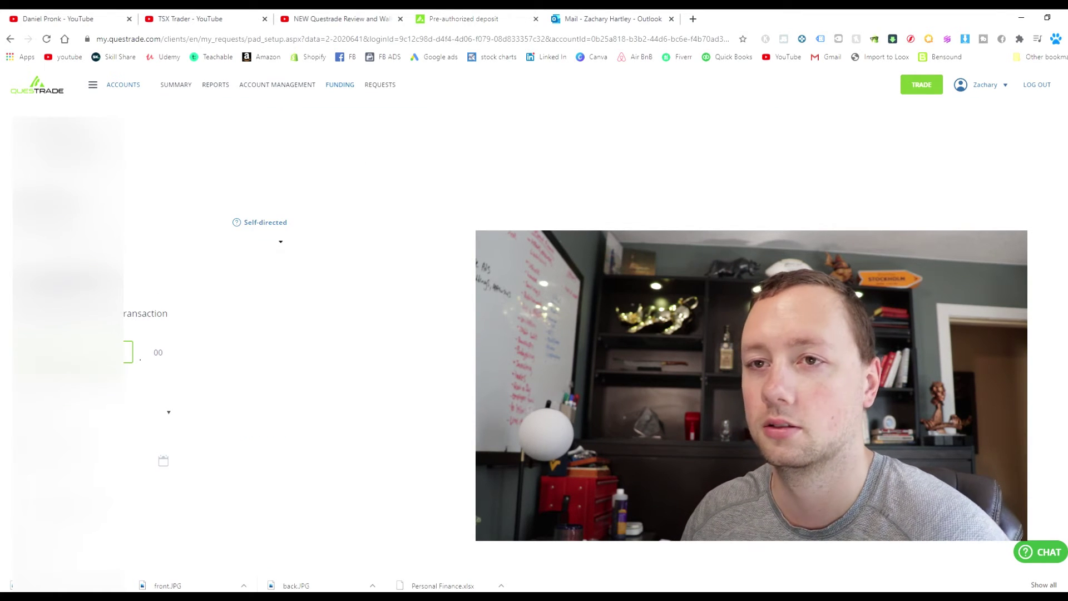
scroll(130, 401, "down", 1)
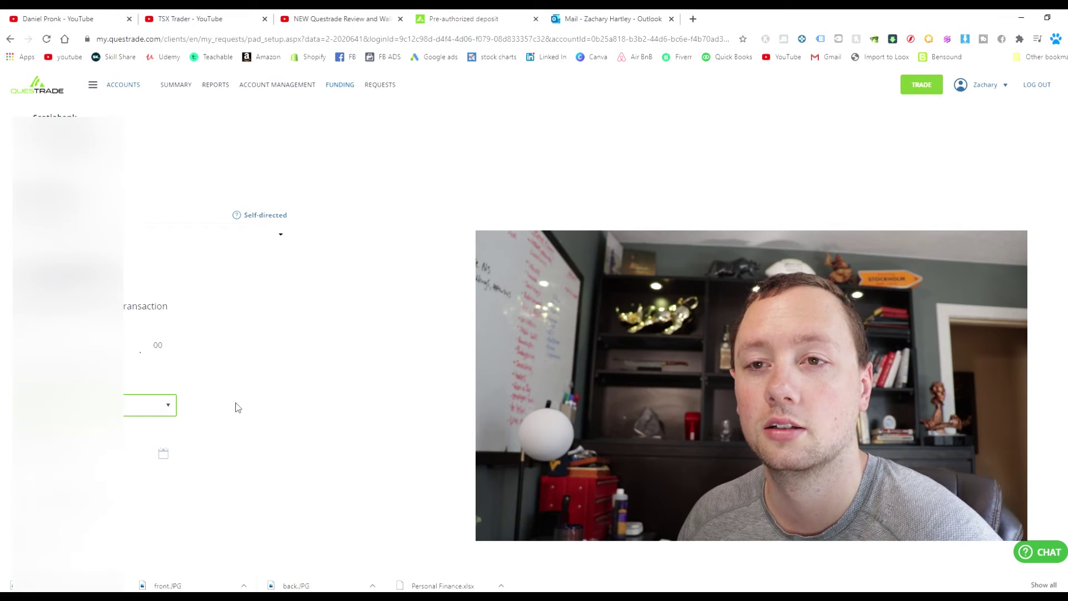
Set the pre-authorized deposit's start date and dismiss the setup confirmation
left_click(205, 428)
left_click(162, 453)
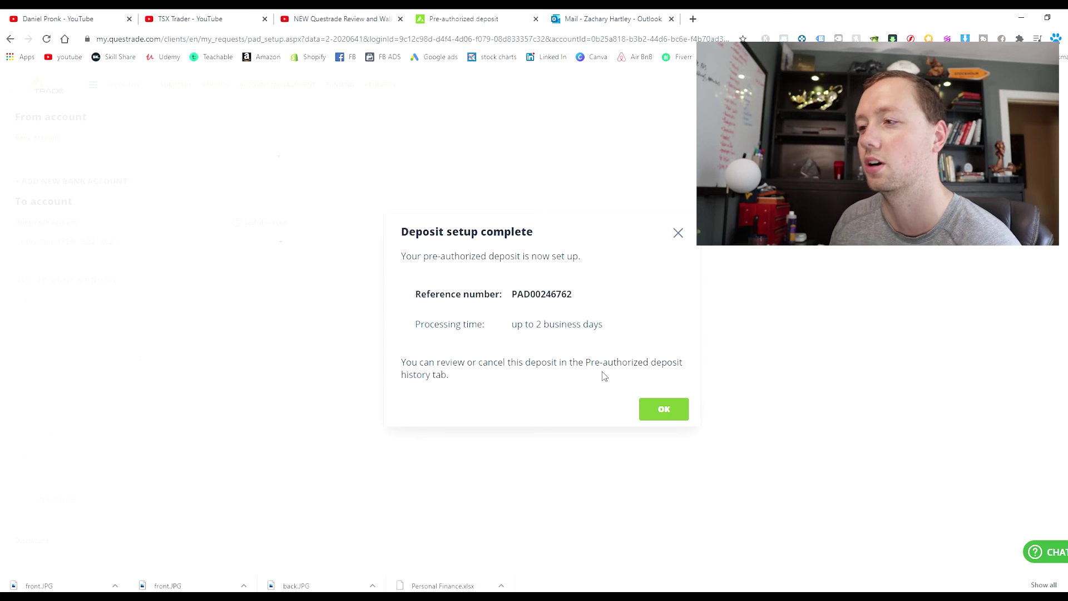
left_click(675, 414)
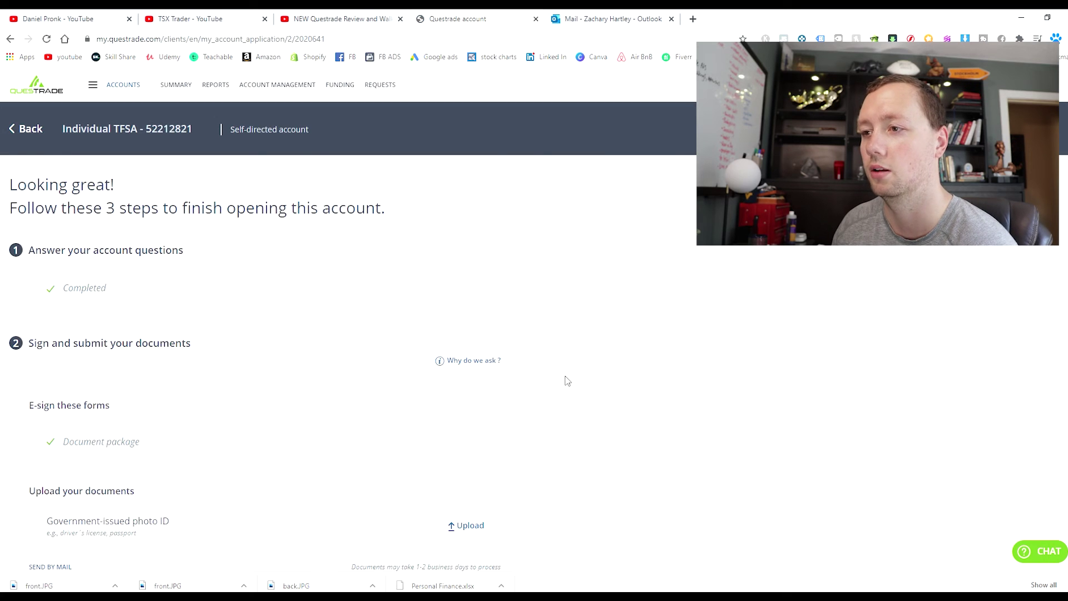
scroll(242, 329, "down", 3)
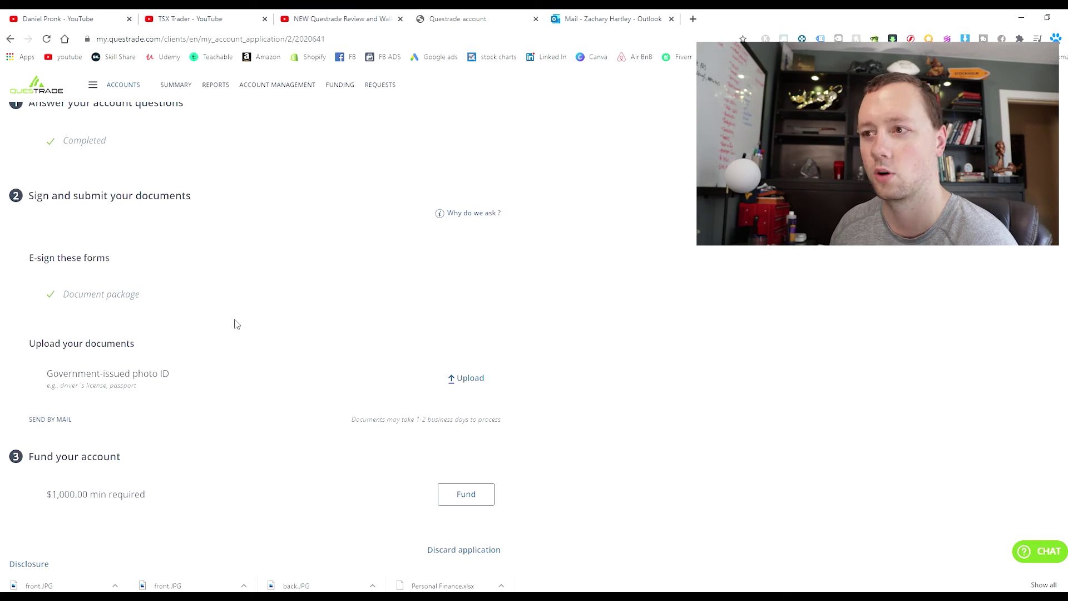
scroll(300, 225, "up", 3)
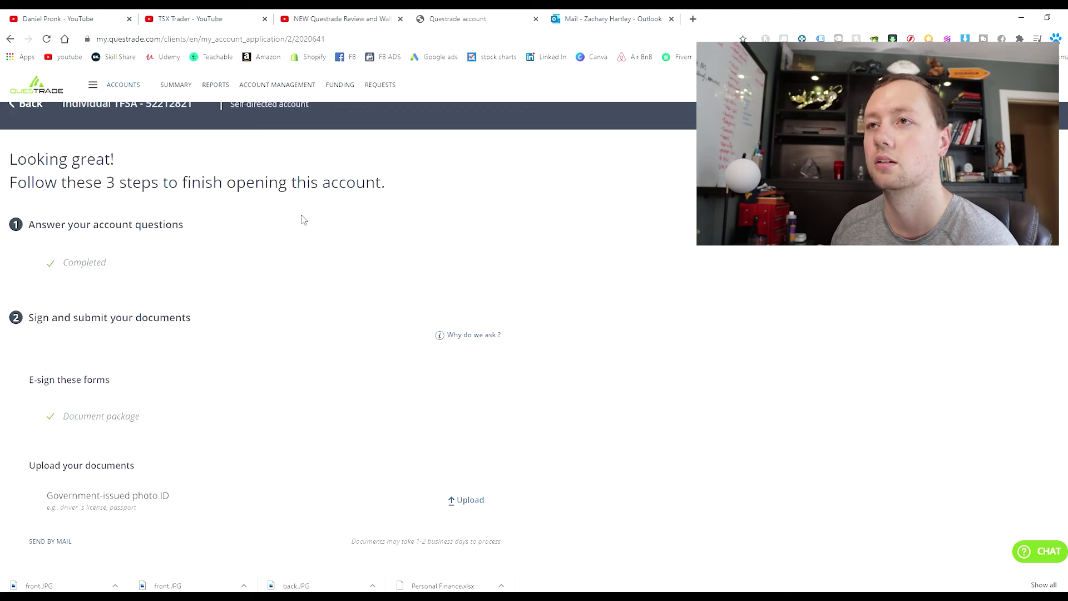